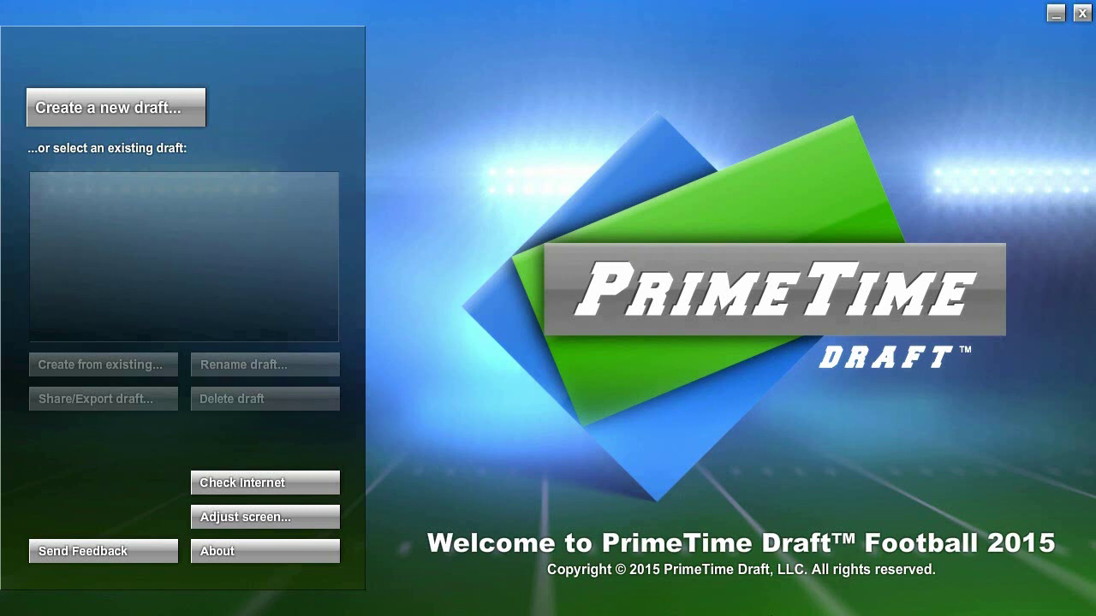
Step: Create a new draft called 'RemoteView League', showing its 8-team, 15-round settings
left_click(193, 108)
type("RemoteView League")
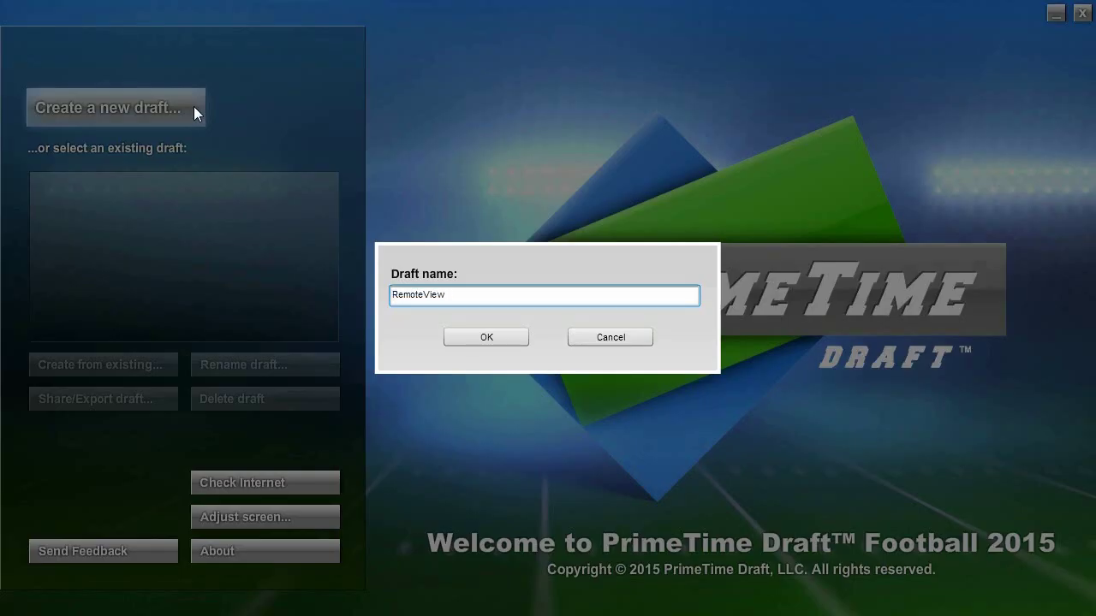
key("Return")
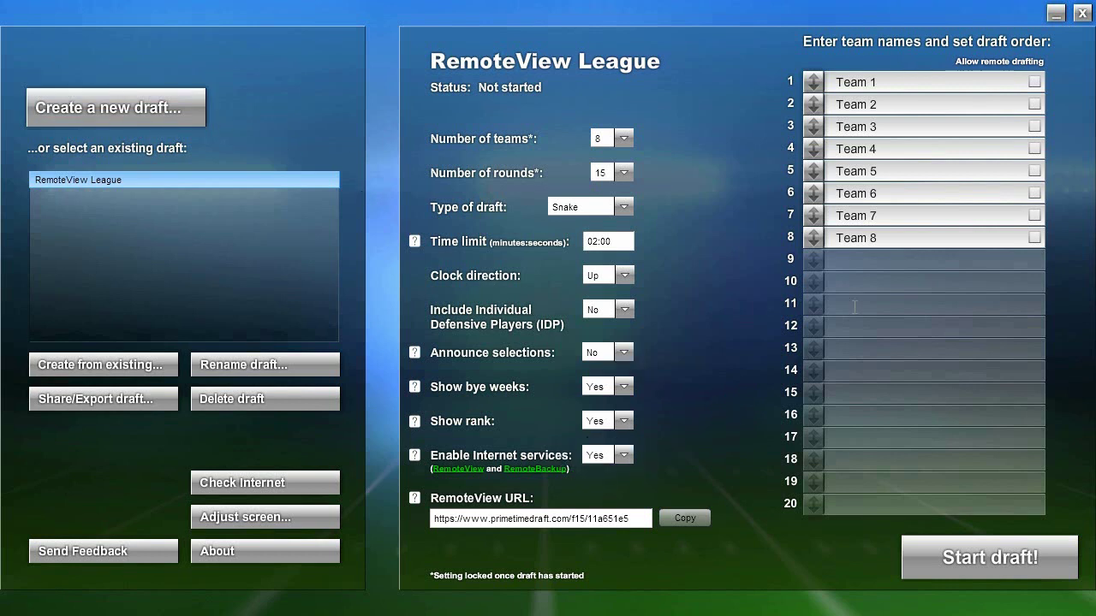
Step: Enable remote drafting for Team 2, start the draft, and dismiss the getting-started tips
left_click(1034, 104)
left_click(935, 561)
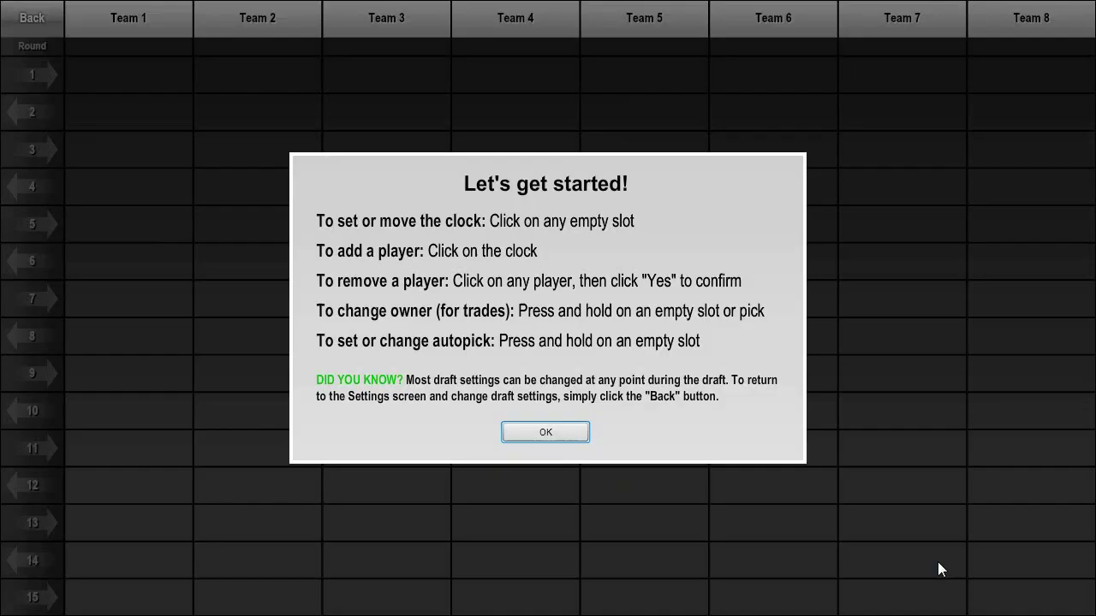
left_click(537, 432)
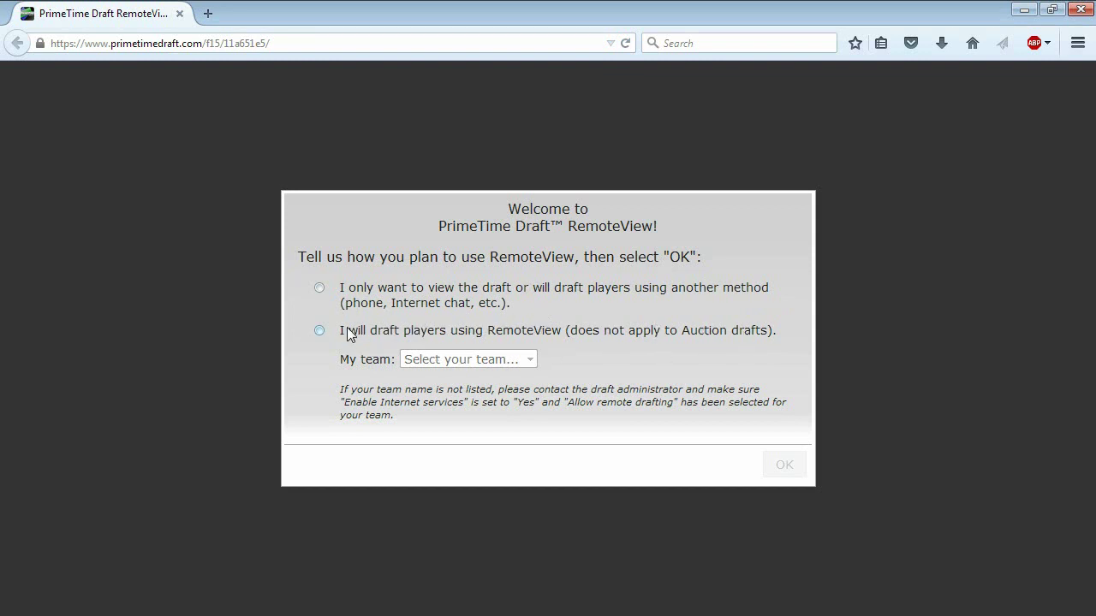
Step: Join the RemoteView League draft as Team 2, drafting players through RemoteView
left_click(319, 331)
left_click(450, 363)
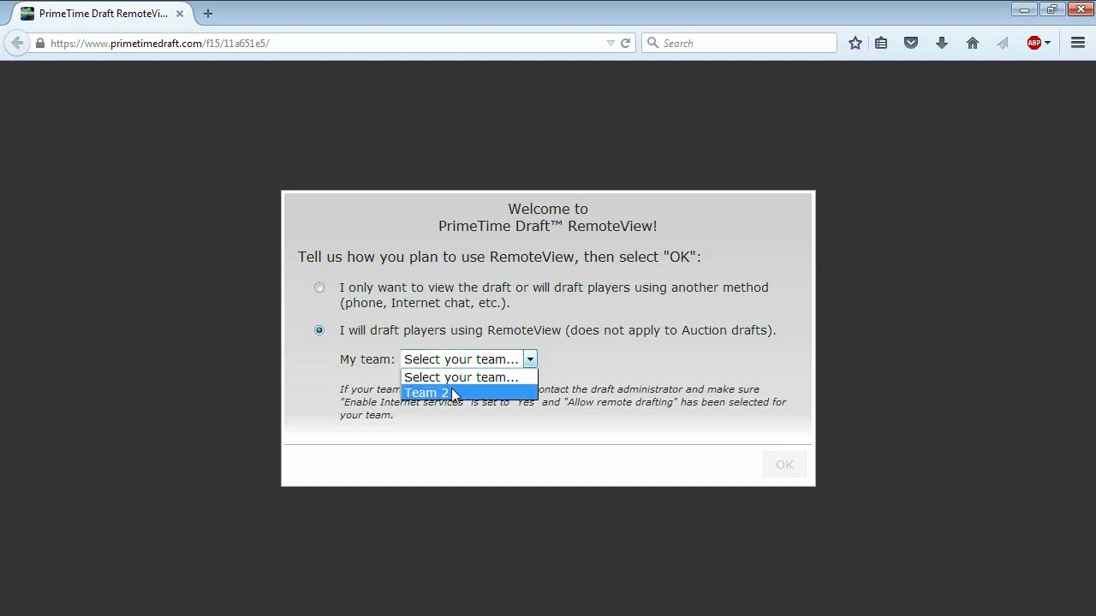
left_click(452, 394)
left_click(795, 471)
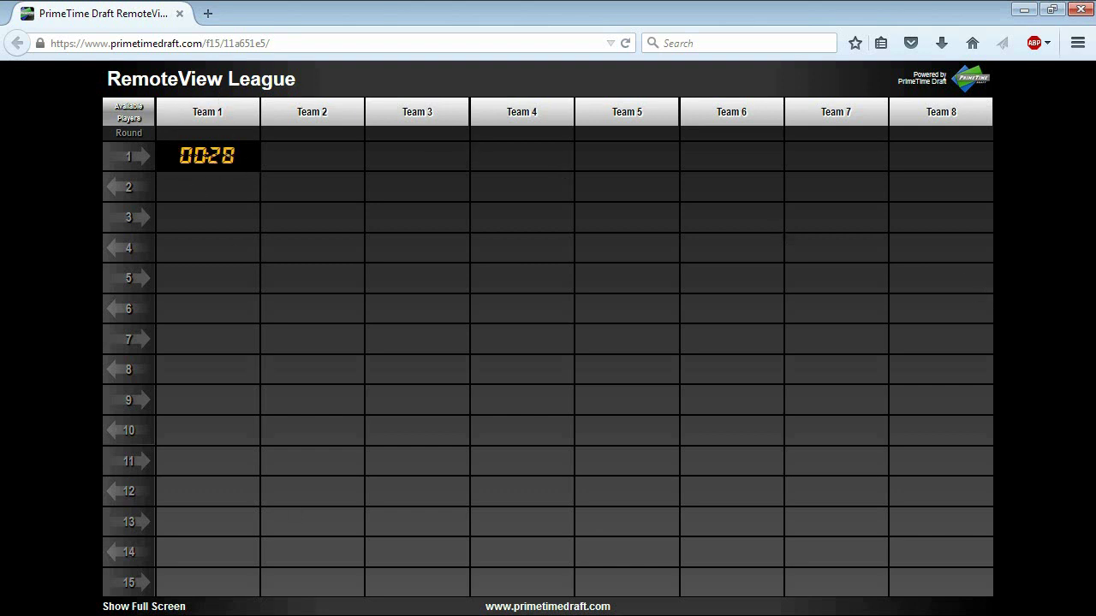
Step: In the desktop app, pick Jamaal Charles from the full player list as Team 1's round-1 selection
left_click(144, 606)
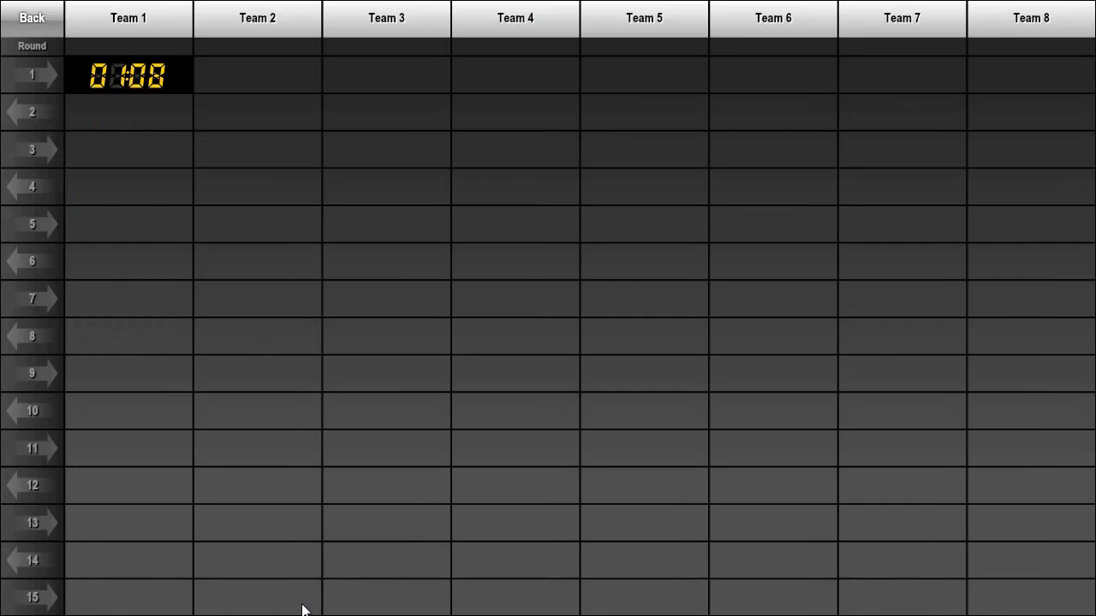
left_click(154, 78)
left_click(665, 221)
left_click(556, 240)
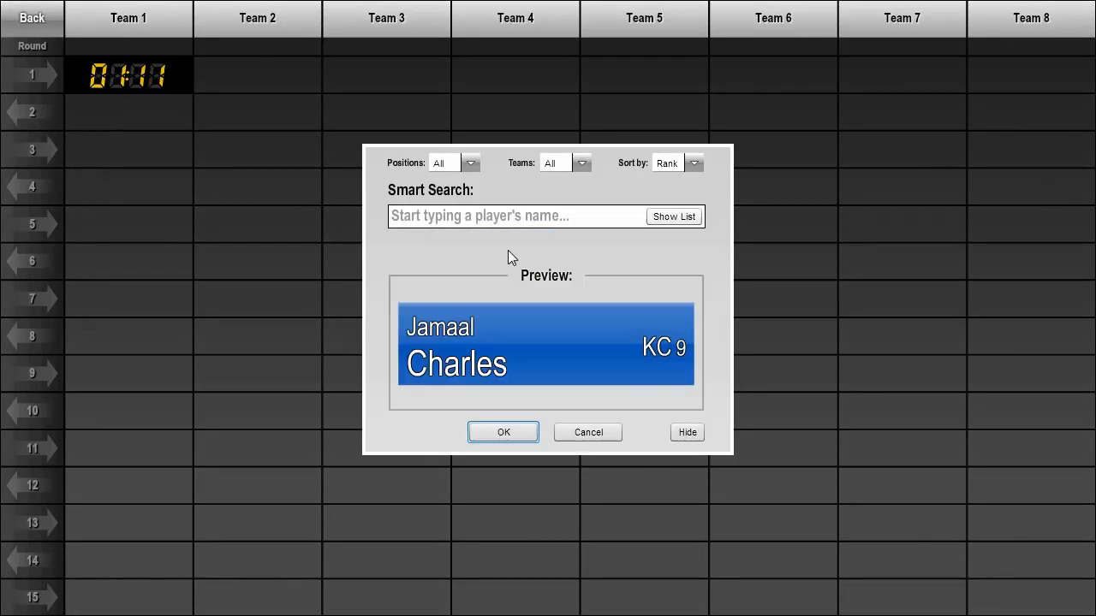
left_click(513, 436)
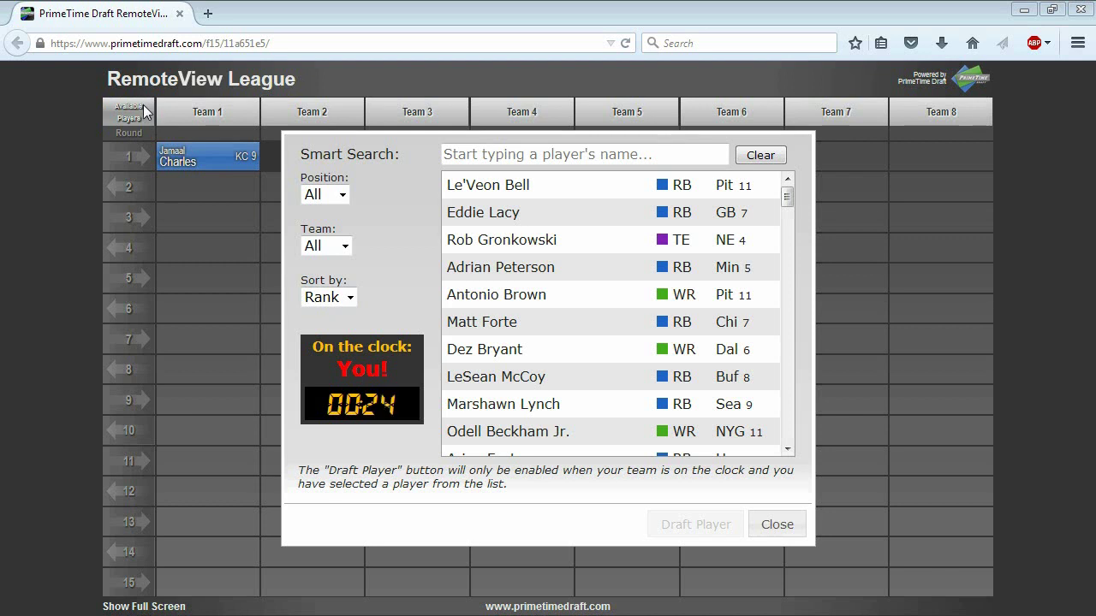
Step: Keep the Position and Team filters at All and select Le'Veon Bell
left_click(342, 195)
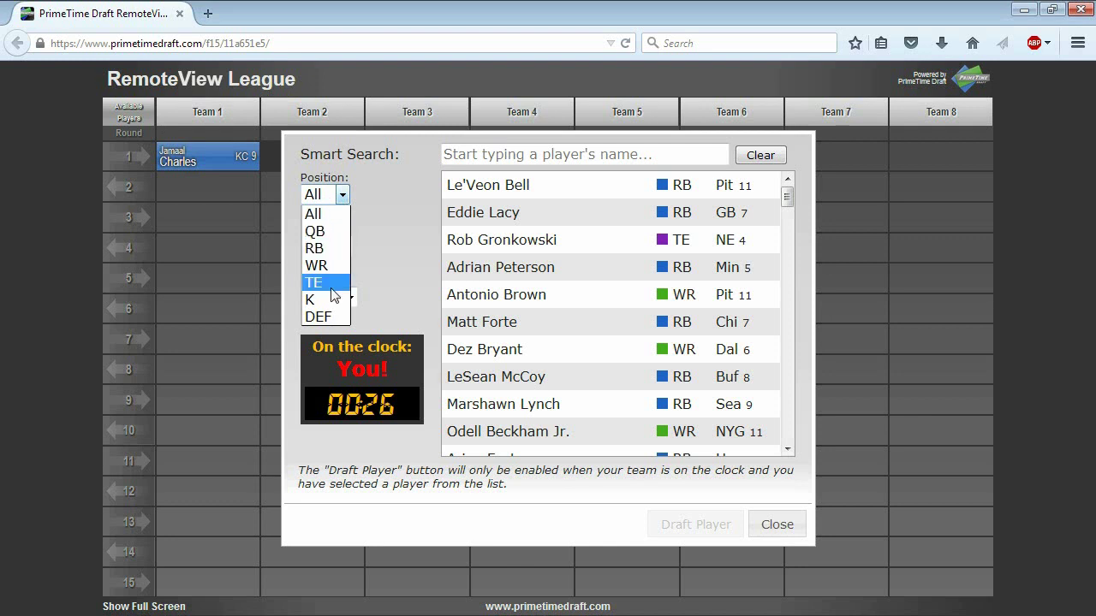
left_click(339, 216)
left_click(342, 245)
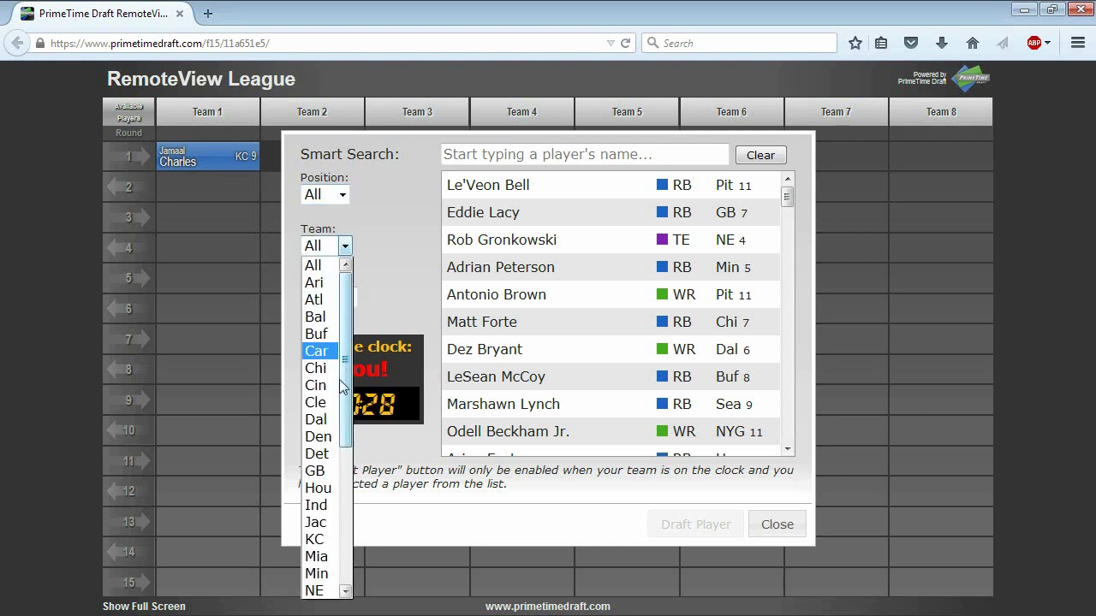
left_click(324, 265)
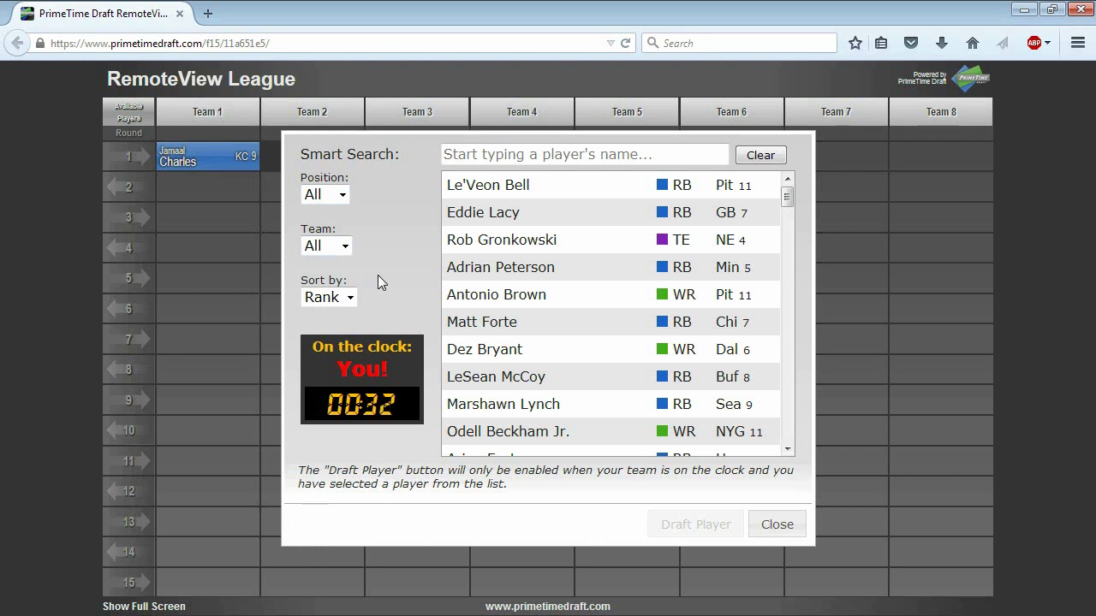
left_click(502, 189)
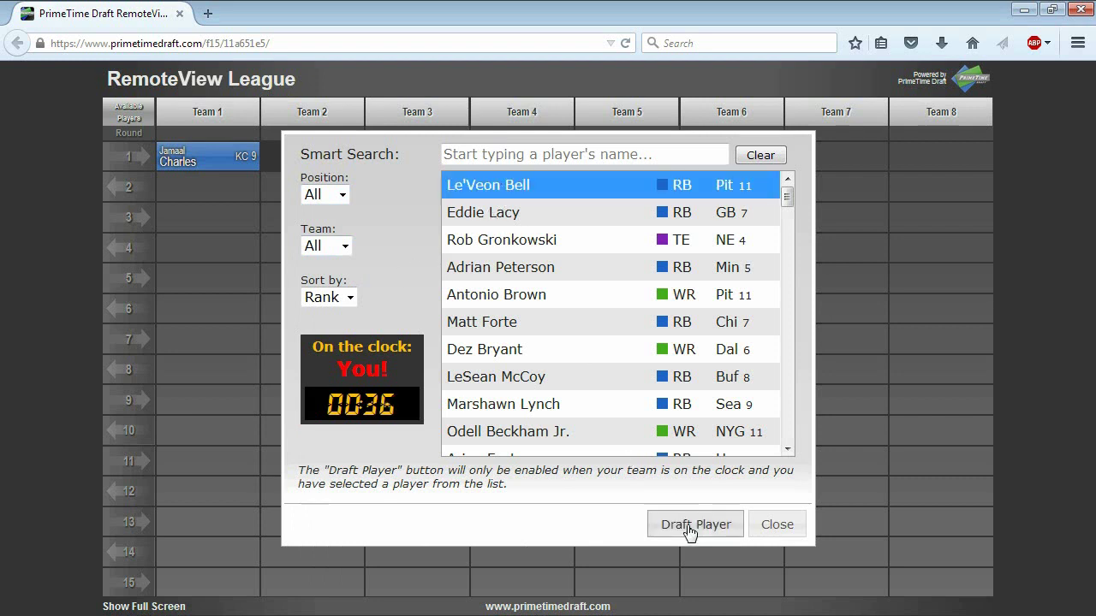
Step: Confirm Le'Veon Bell (Pit 11) for Team 2 with the Draft Player button
left_click(690, 525)
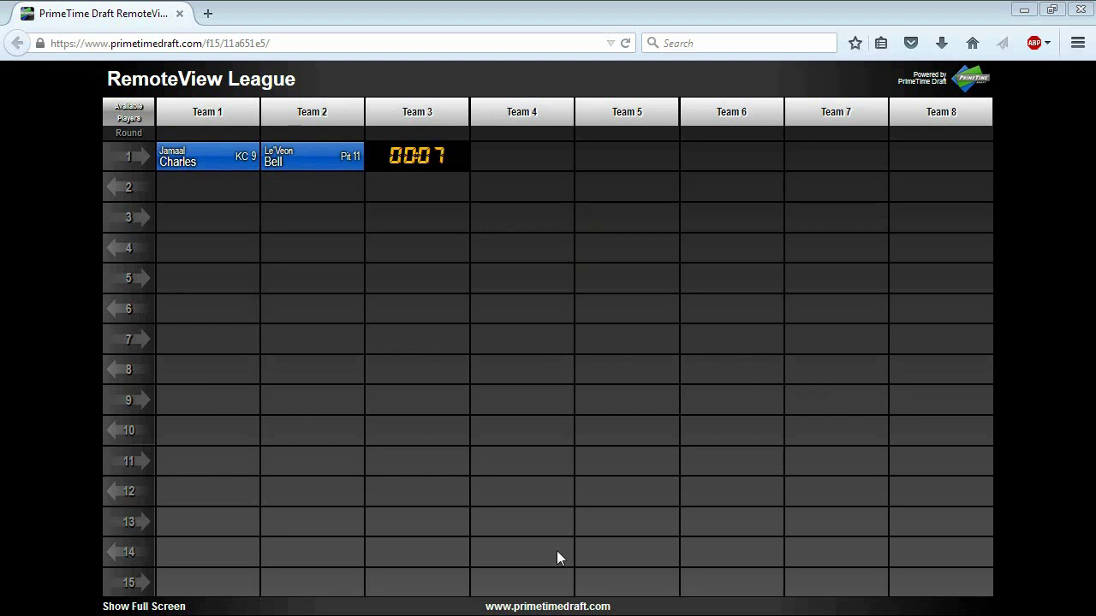
Step: In the desktop app, select Eddie Lacy (GB 7) from the full player list as Team 3's pick
left_click(144, 606)
left_click(390, 70)
left_click(609, 215)
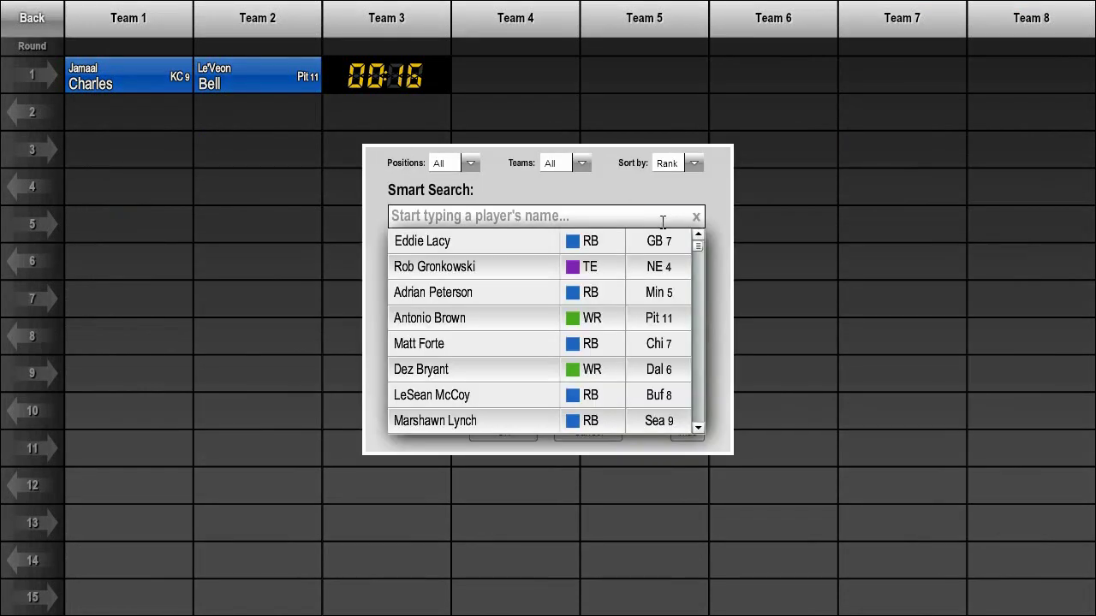
left_click(465, 245)
left_click(493, 435)
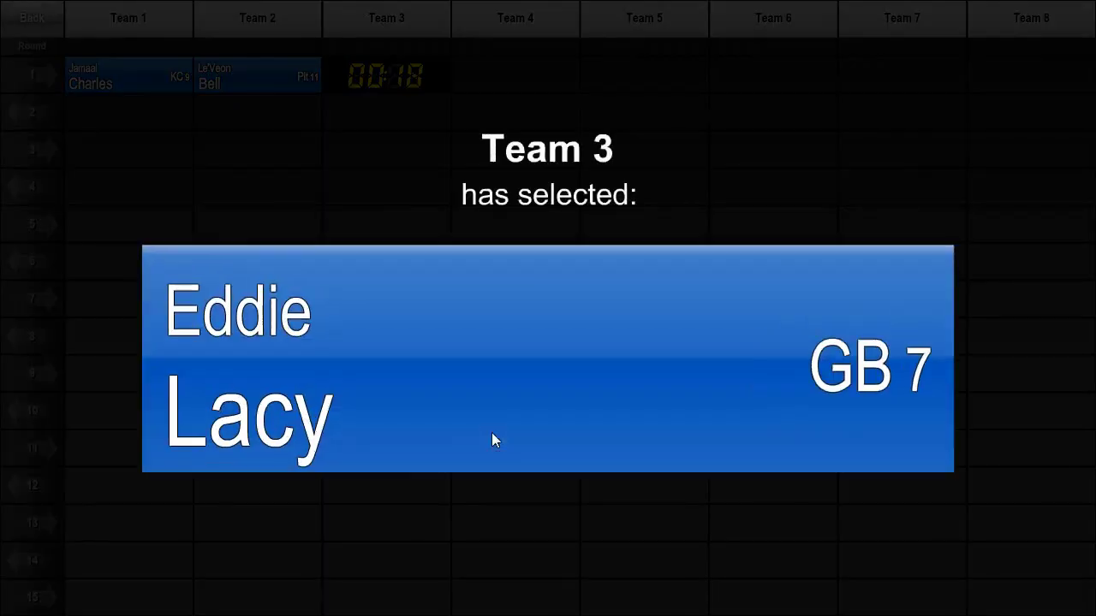